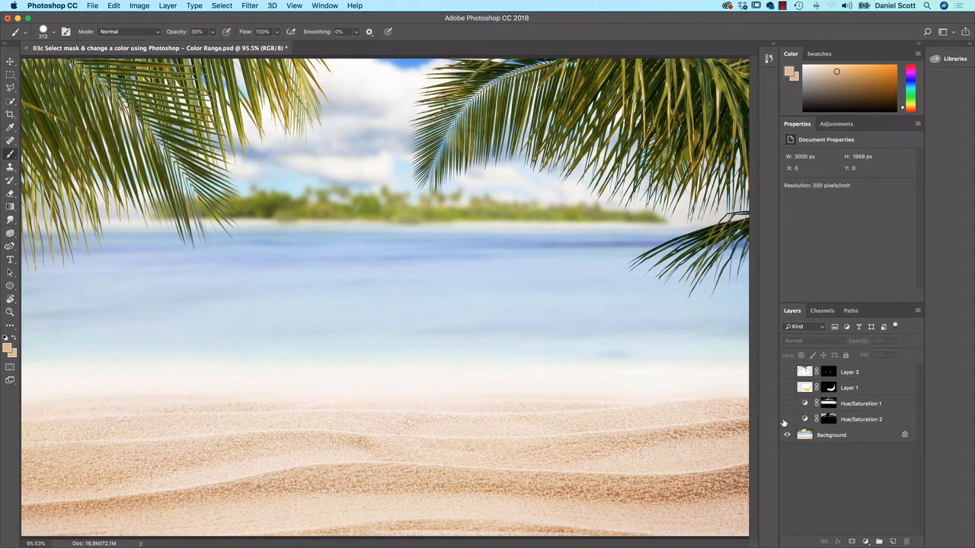
Show the Hue/Saturation 2 and Hue/Saturation 1 layers to examine the recoloured palms and water
click(786, 420)
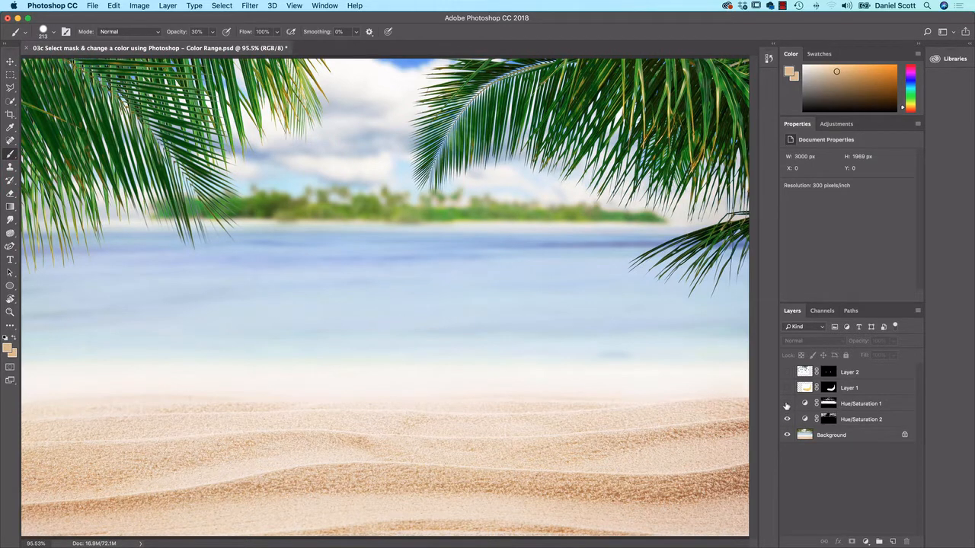
click(786, 404)
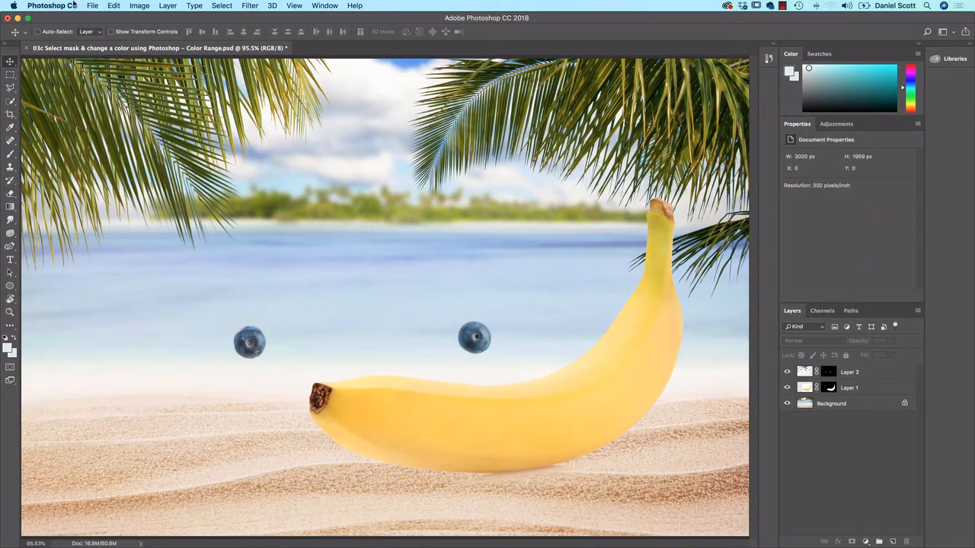
click(97, 5)
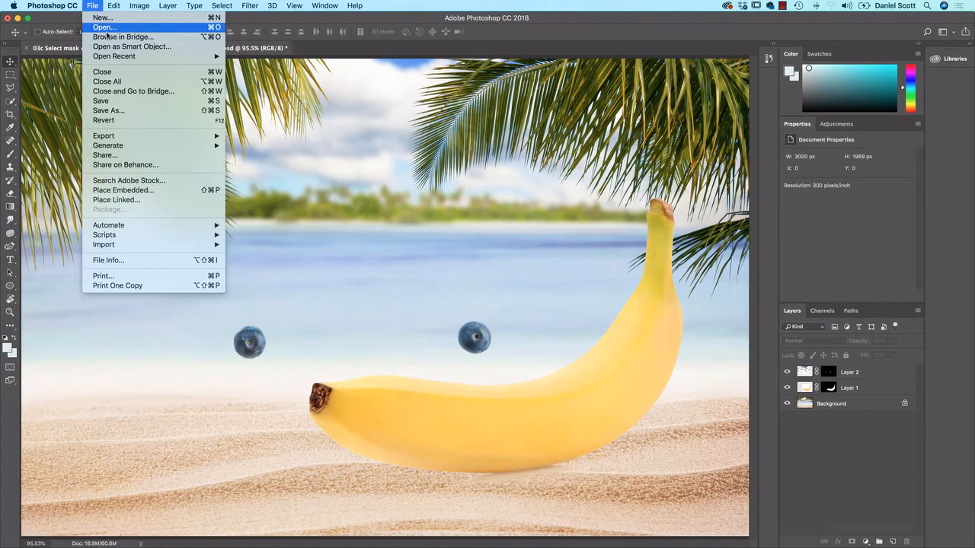
click(107, 31)
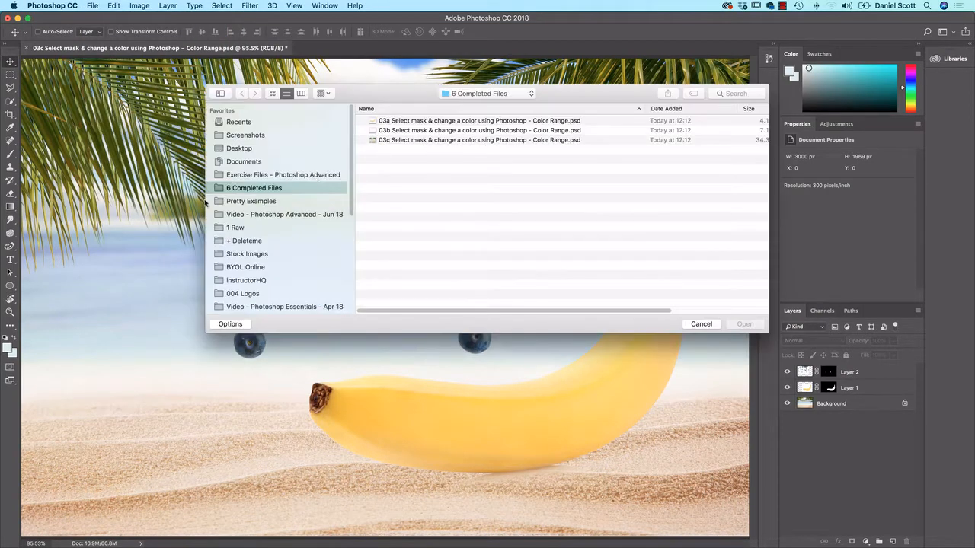
click(271, 175)
click(428, 161)
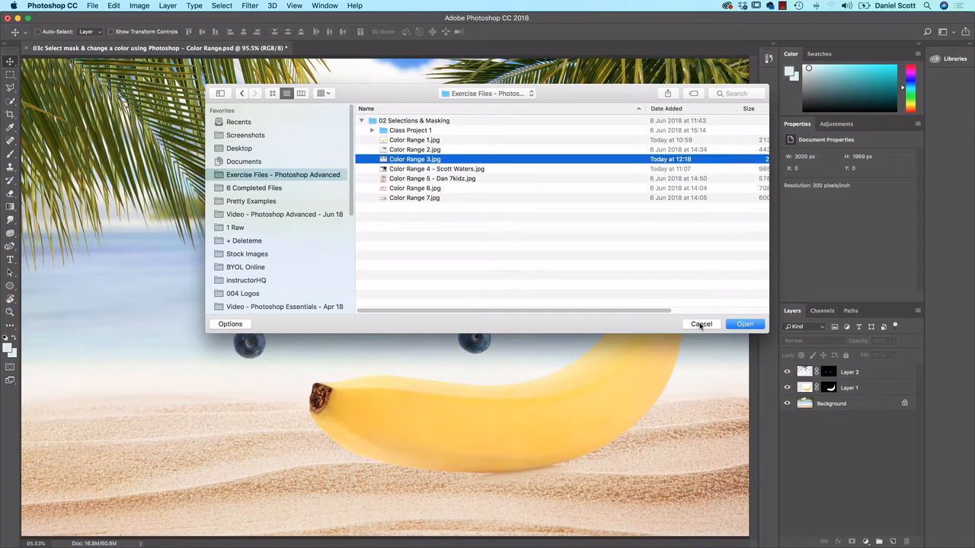
click(700, 324)
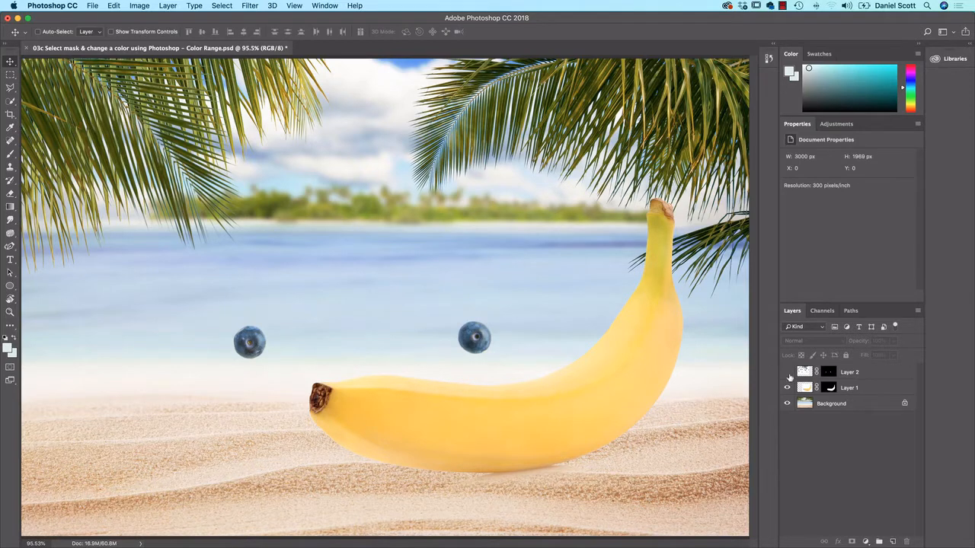
Hide Layer 2 and Layer 1 and make the Background layer active
drag(787, 371, 786, 388)
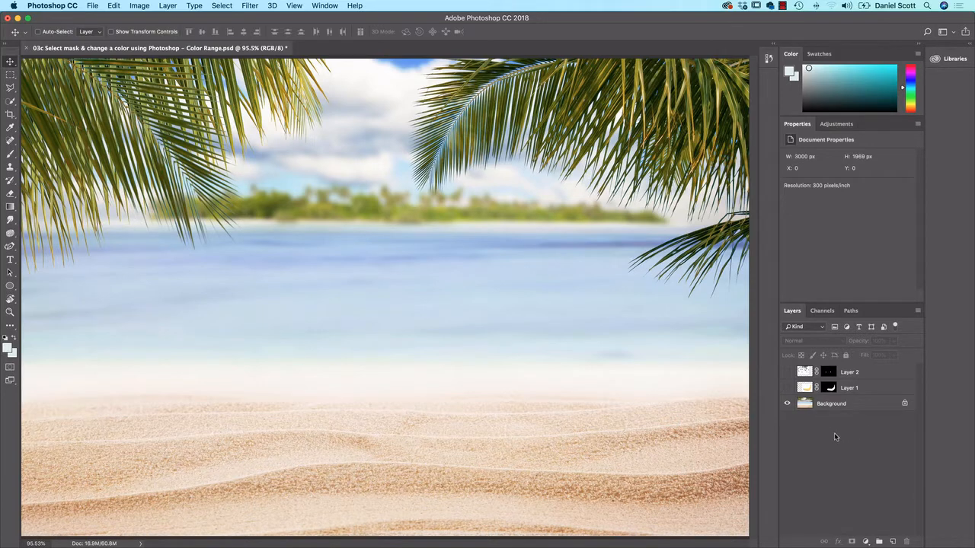
click(835, 406)
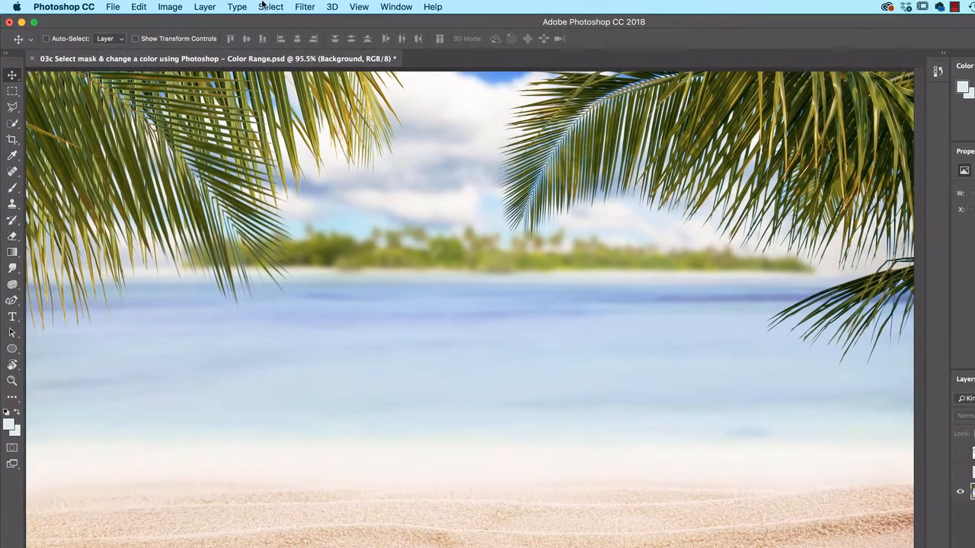
Start a Color Range selection on the Background with the selection preview set to None and Fuzziness at 101
click(221, 6)
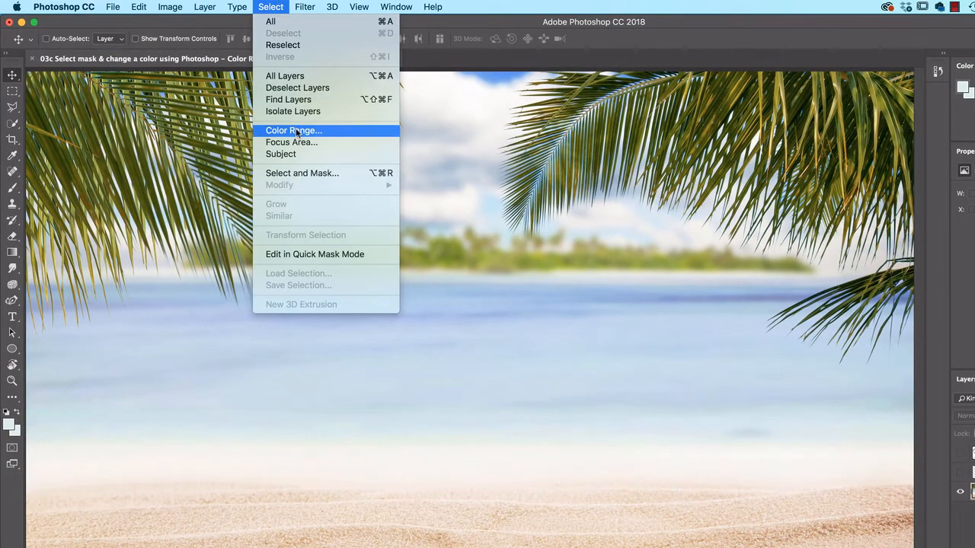
click(294, 130)
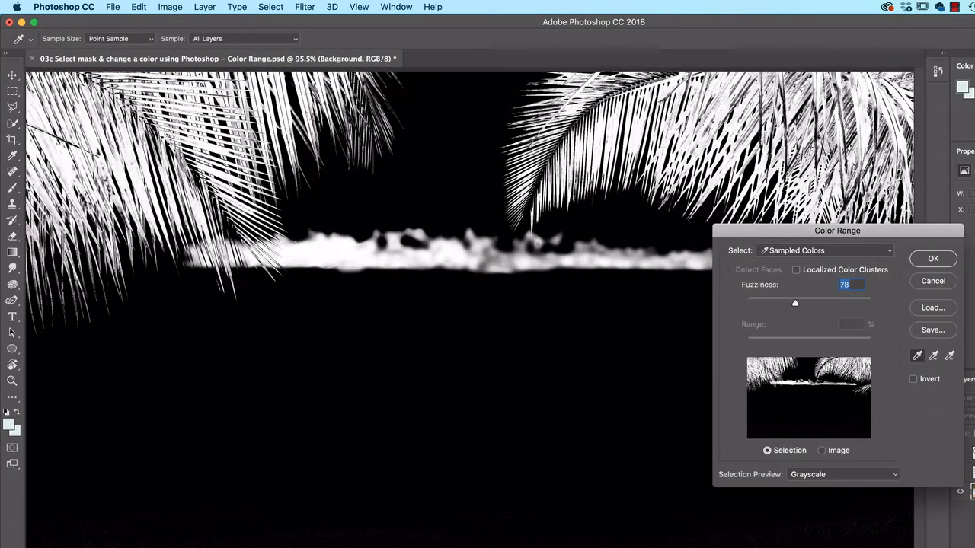
click(857, 475)
click(818, 457)
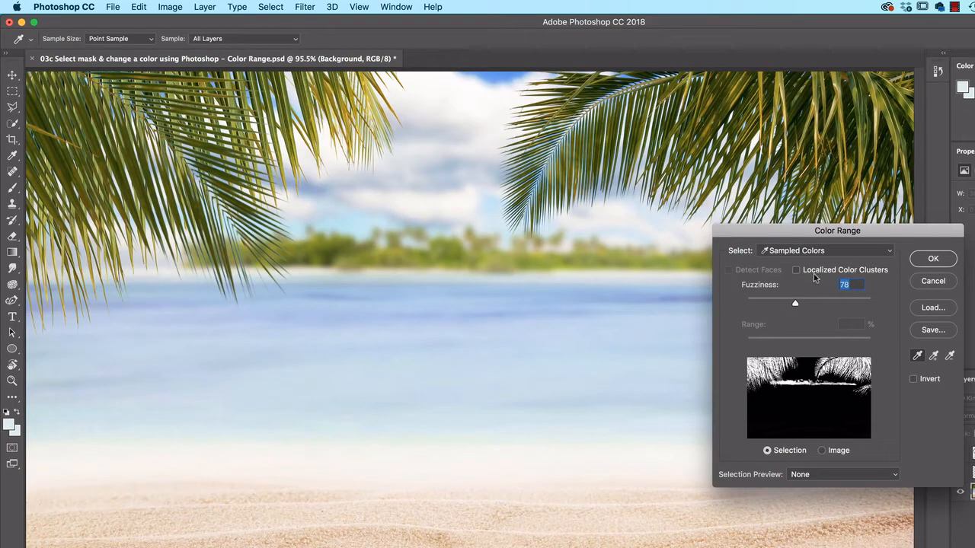
click(812, 274)
click(797, 273)
mouse_move(797, 307)
mouse_down()
mouse_move(836, 307)
mouse_move(809, 306)
mouse_up()
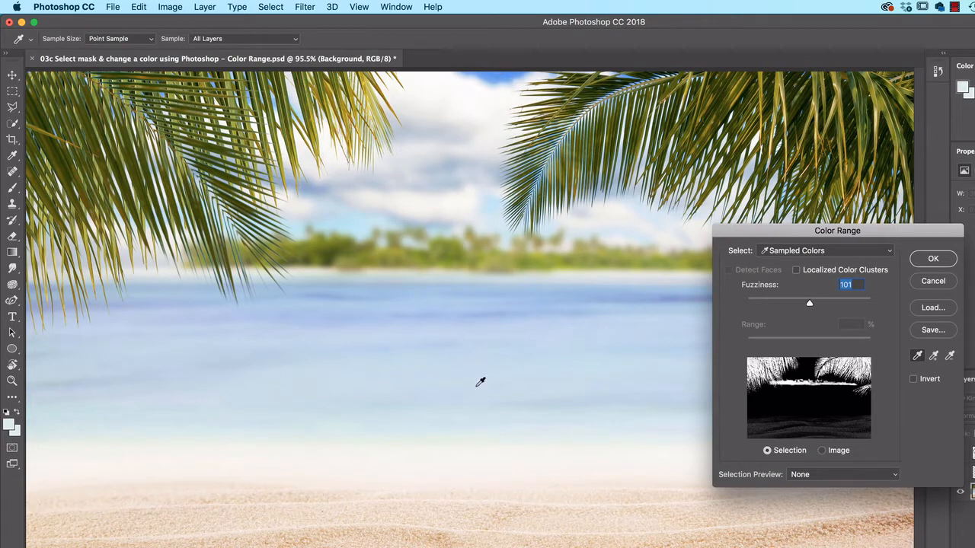
Sample the pale blue of the sea and set the Color Range selection preview to Grayscale
click(548, 327)
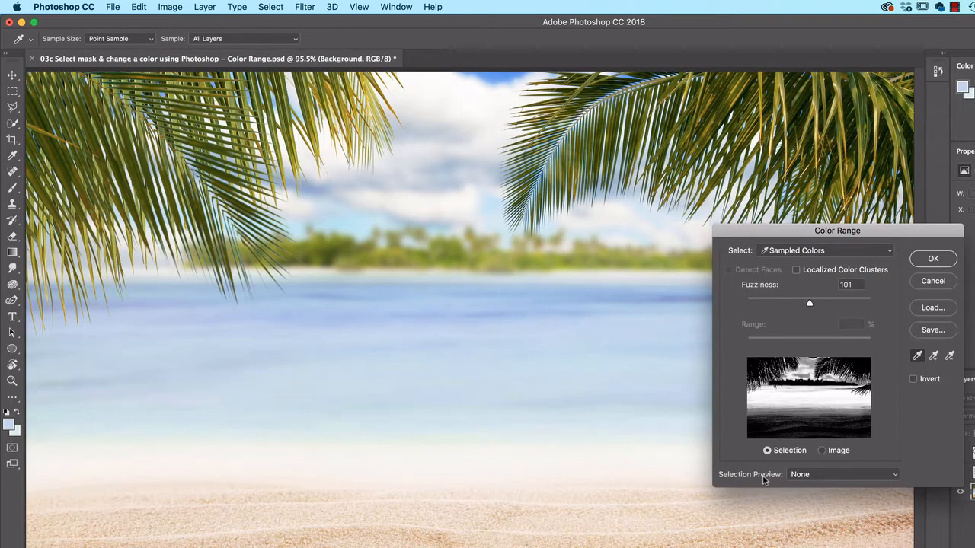
click(837, 473)
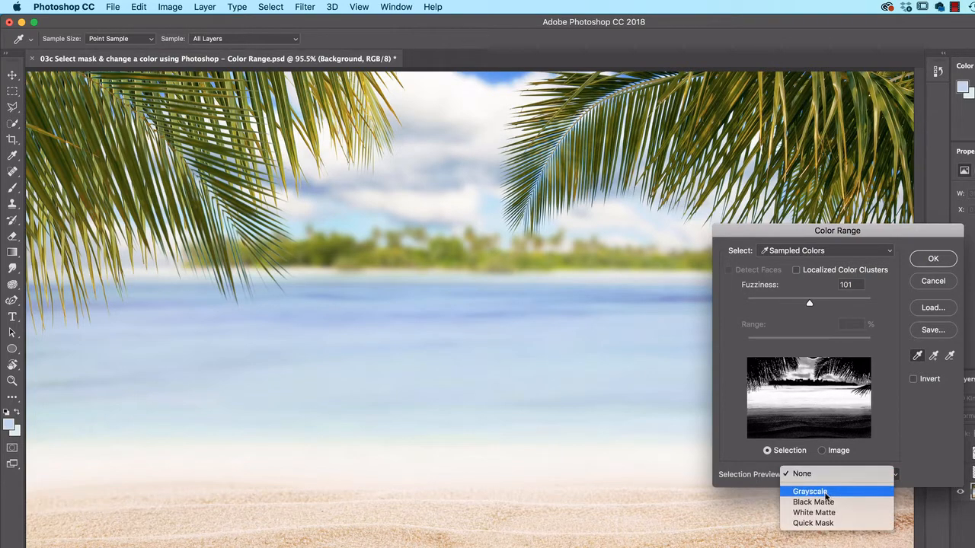
click(811, 492)
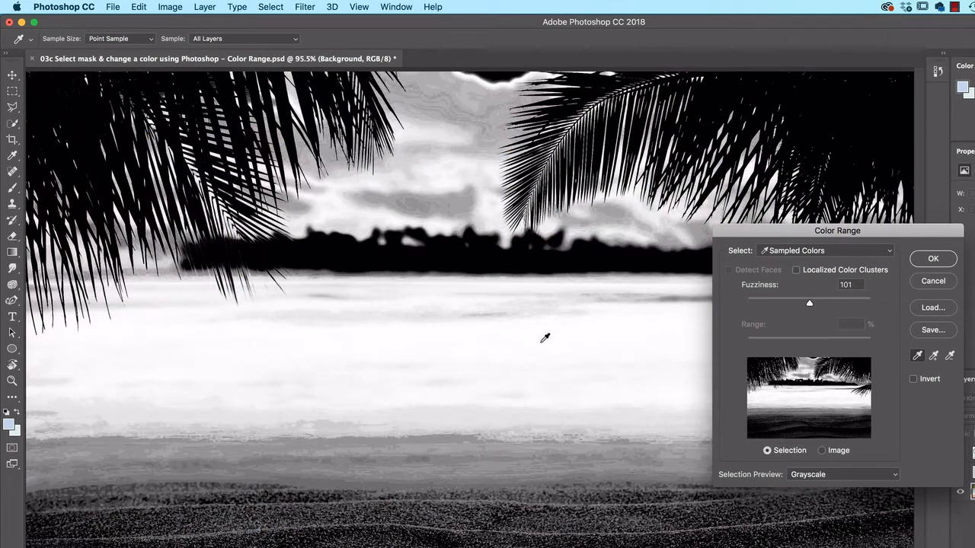
Add the darker blue of the sea to the sampled colours, keeping the Color Range dialog clear of the water
drag(777, 233, 929, 227)
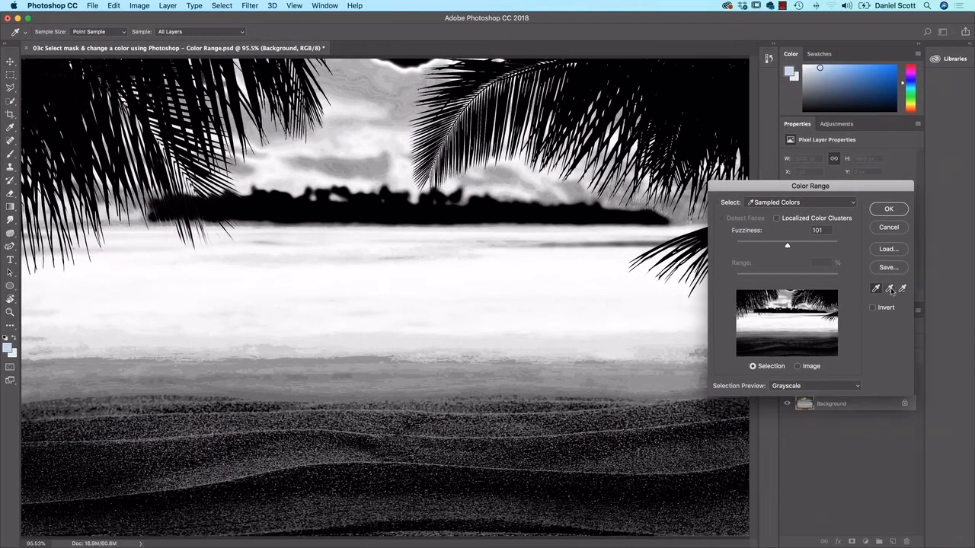
click(888, 288)
click(500, 305)
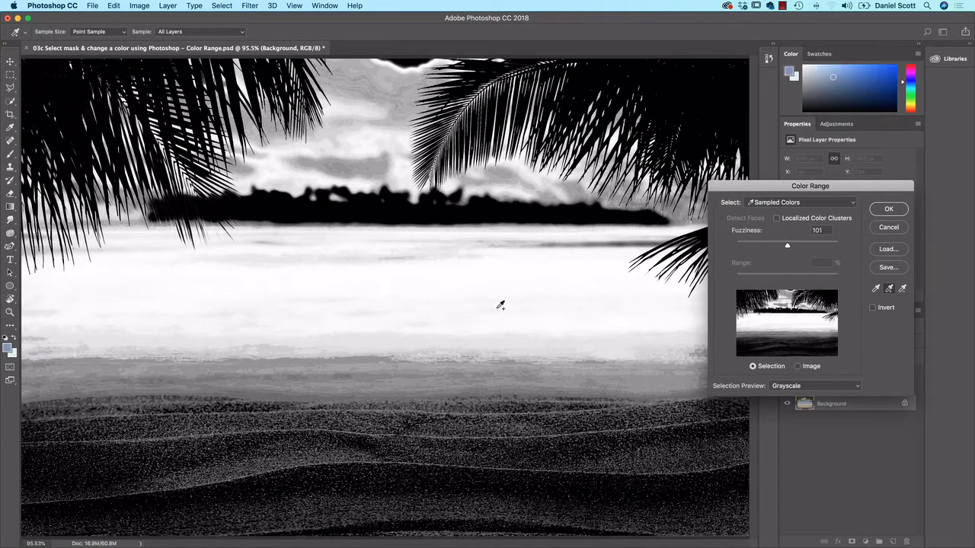
click(499, 305)
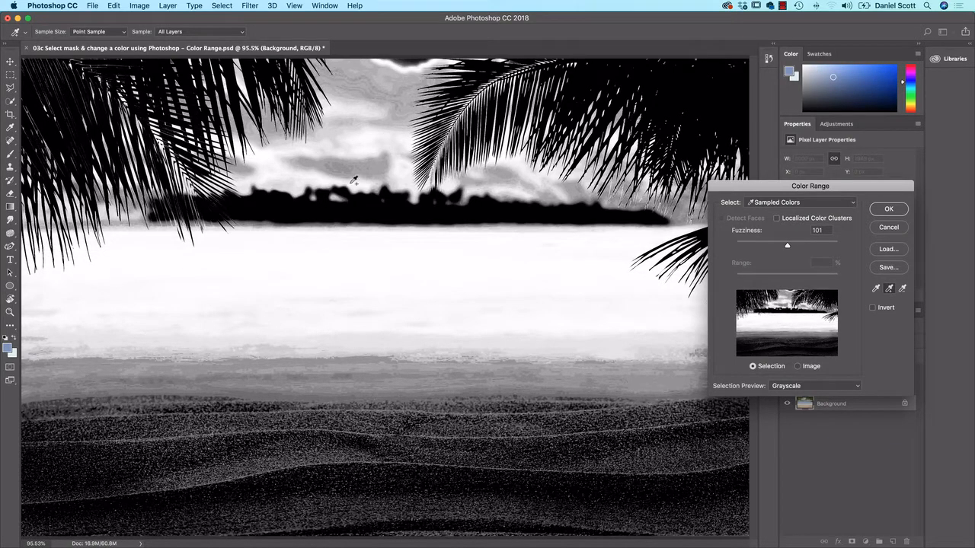
Reduce the Color Range Fuzziness to 64 and create the selection of the blue areas
drag(779, 242, 770, 246)
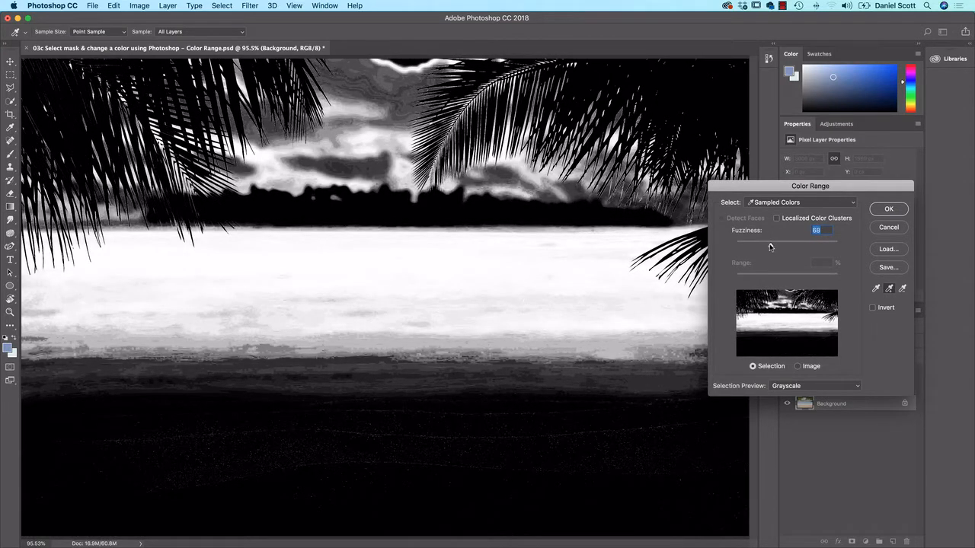
drag(770, 247, 769, 247)
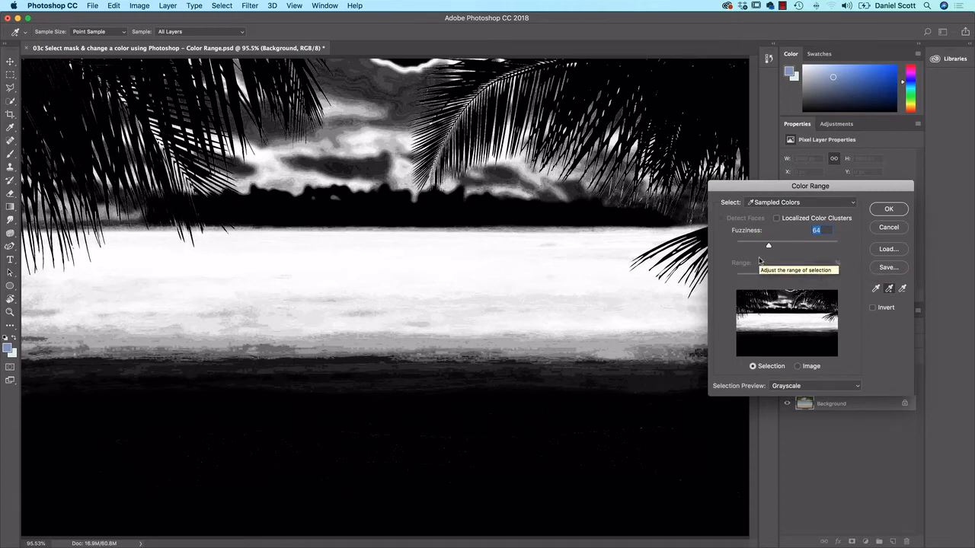
click(889, 208)
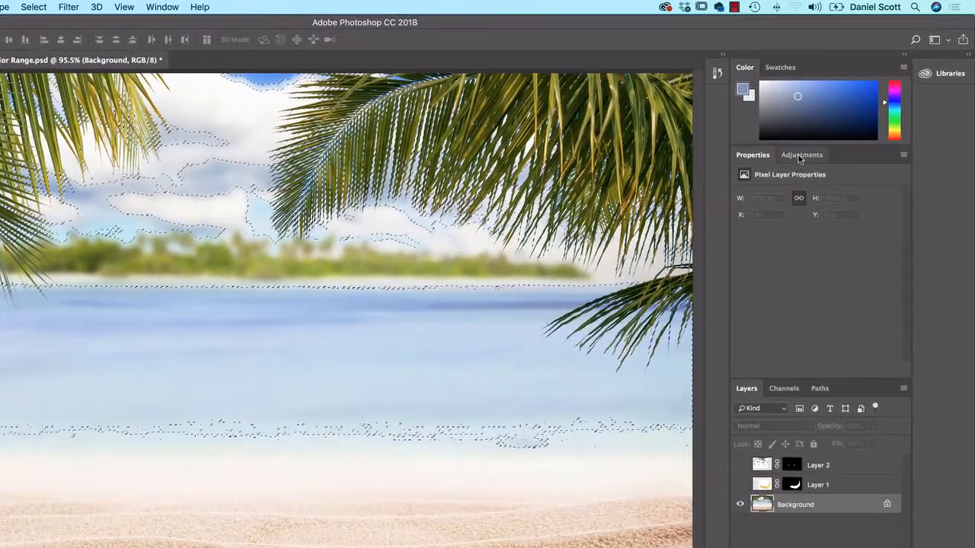
Add a Hue/Saturation adjustment layer masked by the blue selection and check its visibility toggle
click(799, 155)
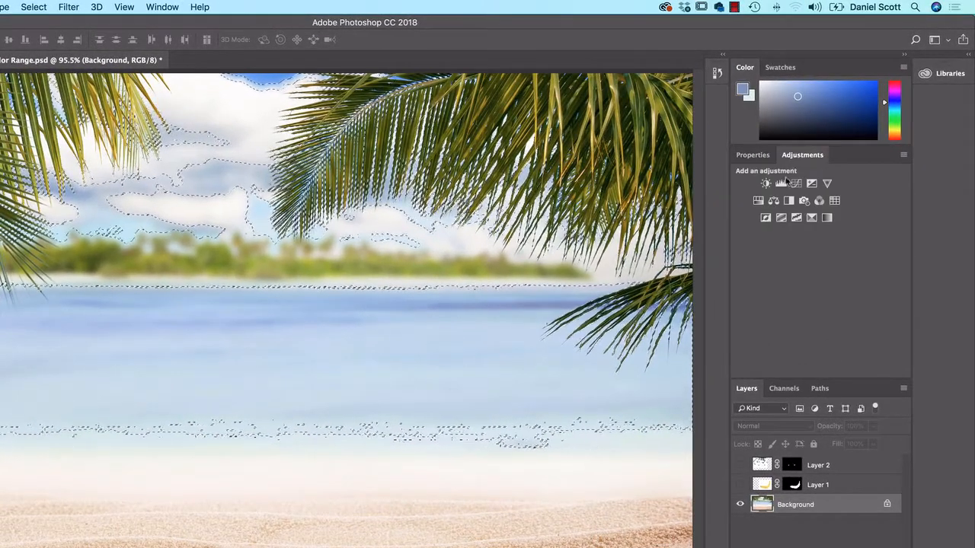
click(757, 203)
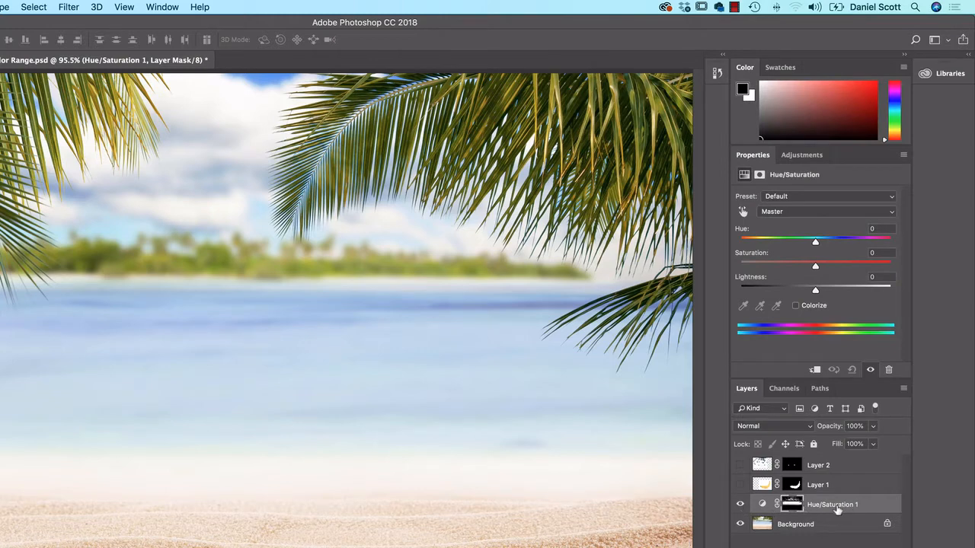
click(740, 504)
click(740, 504)
Shift the water's Hue to about -17, raise its Saturation, and compare the image with and without the adjustment
mouse_move(815, 244)
mouse_down()
mouse_move(827, 242)
mouse_move(806, 244)
mouse_up()
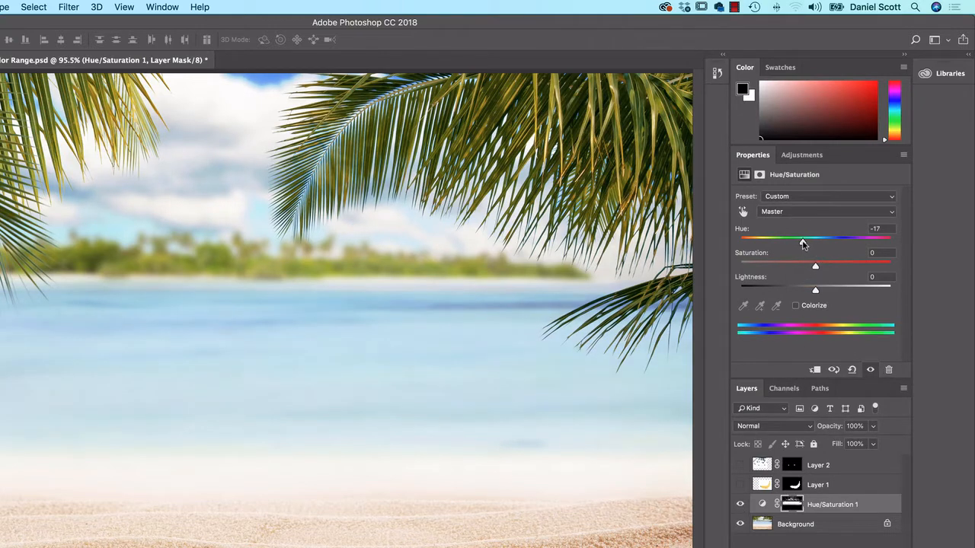
drag(805, 243, 803, 245)
drag(815, 266, 833, 272)
click(740, 504)
click(740, 504)
Start another Color Range selection on the Background layer with the selection preview set to None
click(798, 529)
click(38, 6)
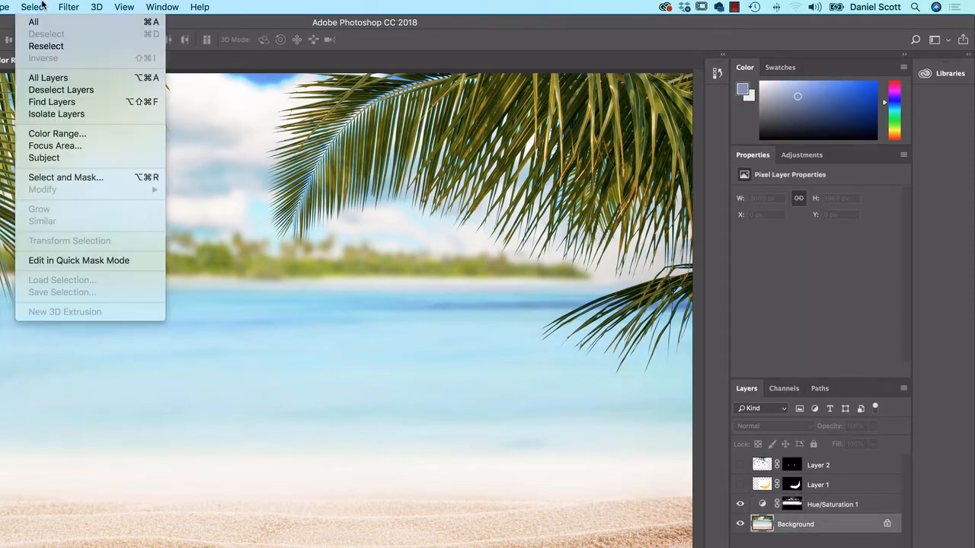
click(67, 134)
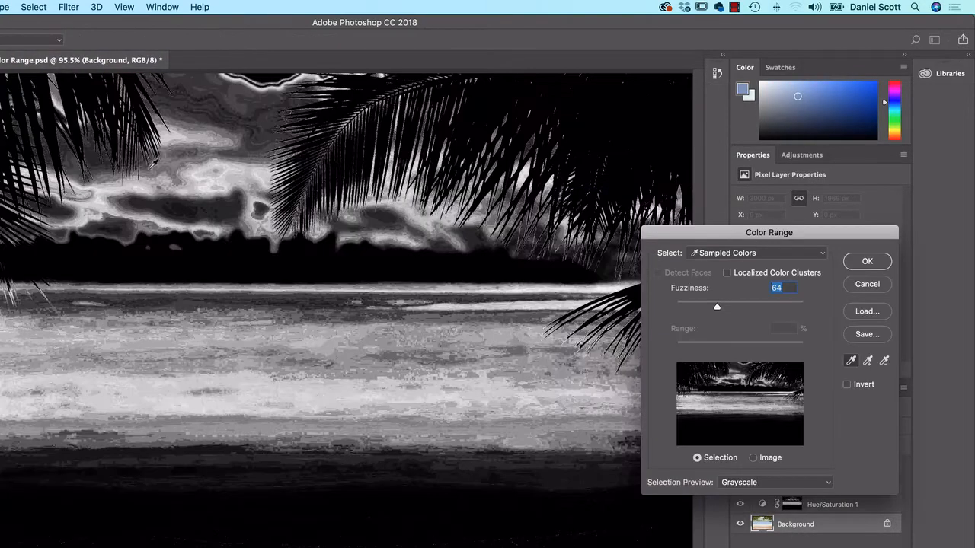
click(737, 484)
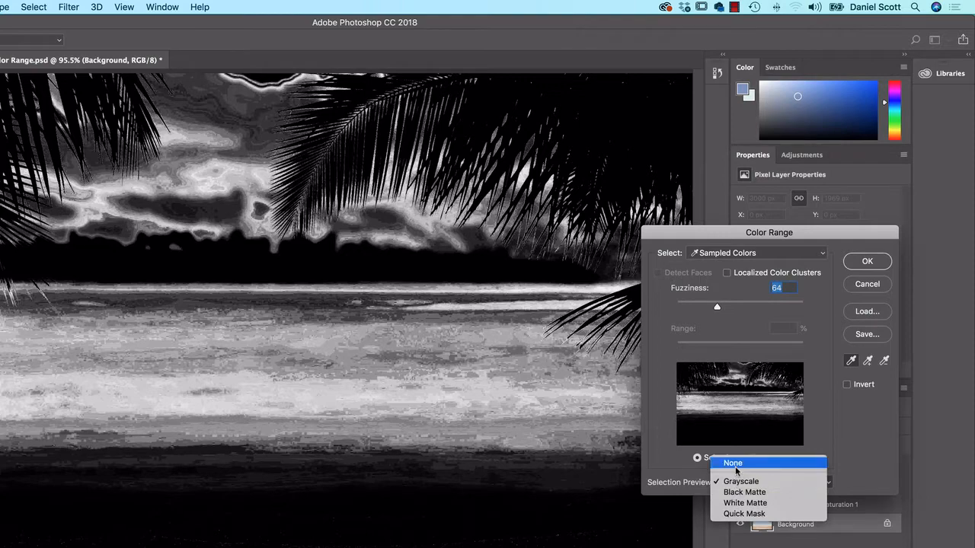
click(734, 465)
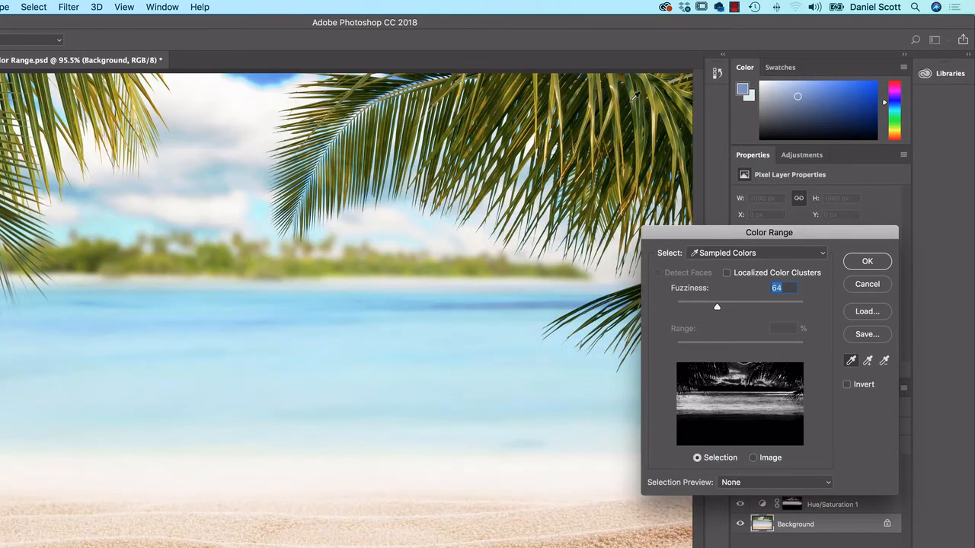
Sample the yellow-green of the upper palm fronds and set the selection preview to Grayscale
click(634, 94)
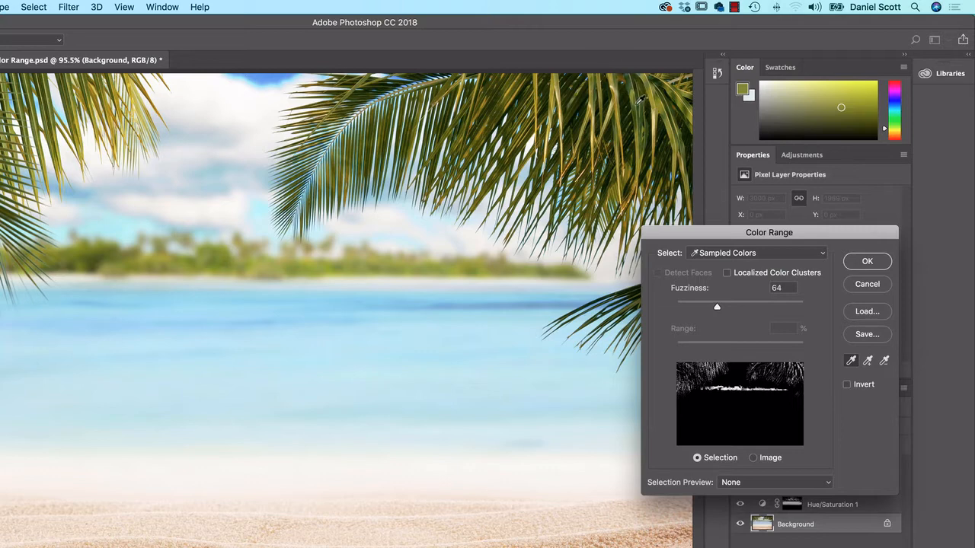
drag(629, 93, 647, 93)
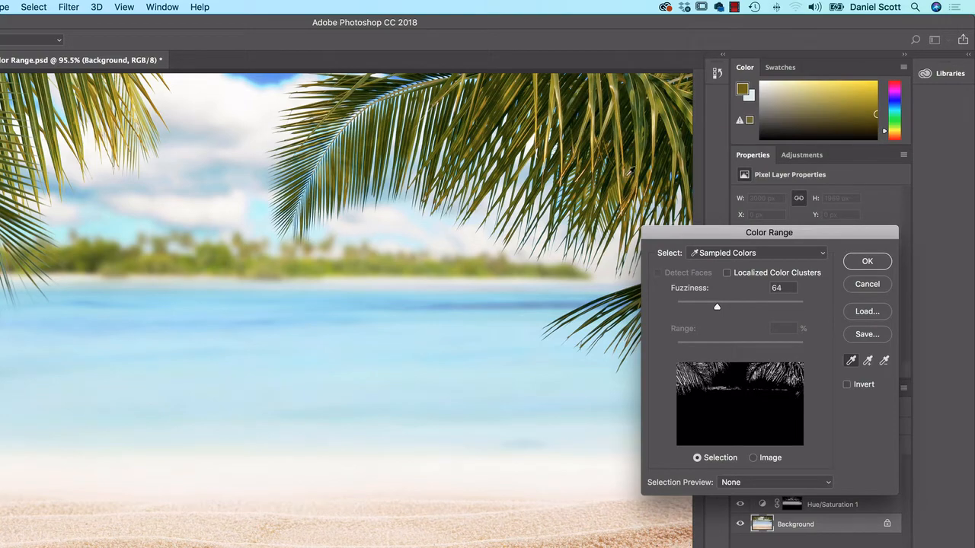
click(735, 482)
click(742, 498)
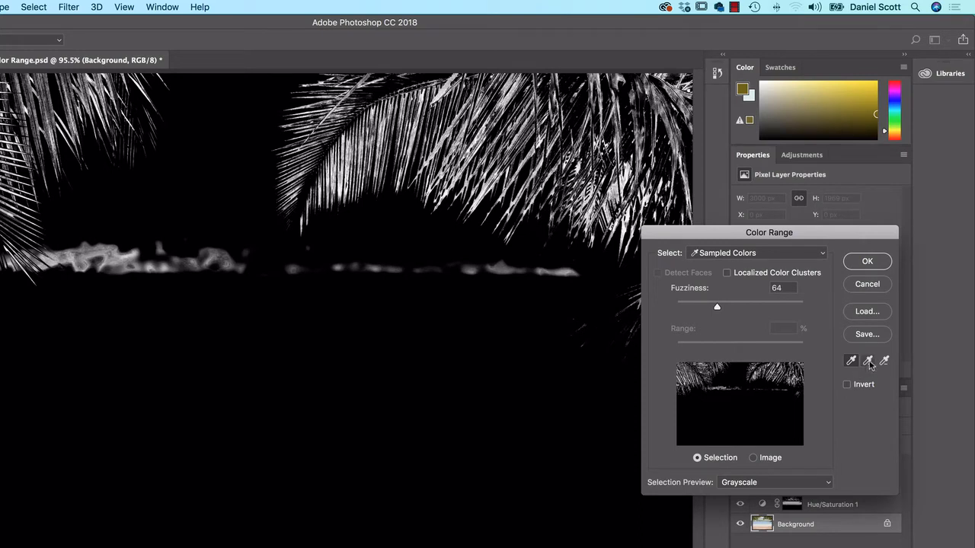
Add lighter palm frond tones to the sampled colours with the preview off, and return the selection preview to Grayscale
click(868, 362)
click(767, 489)
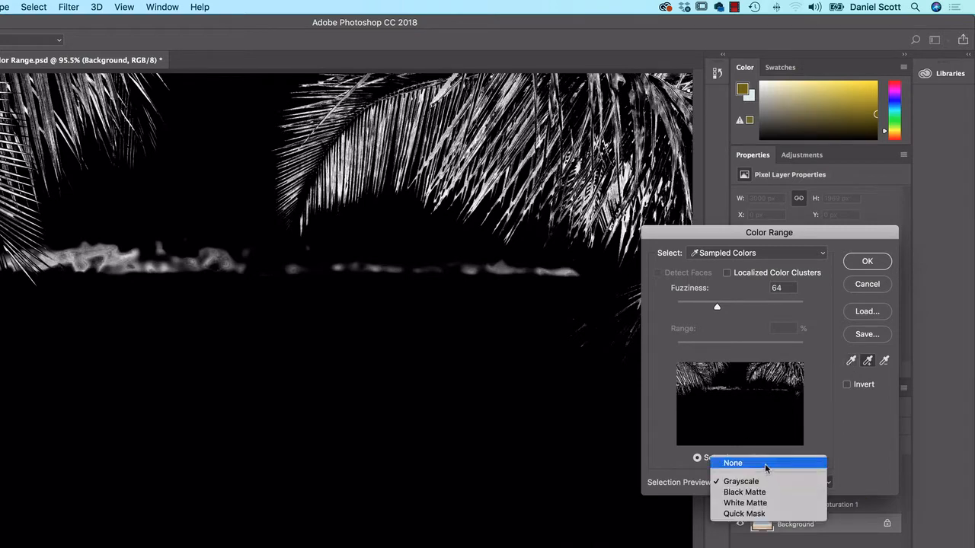
click(766, 461)
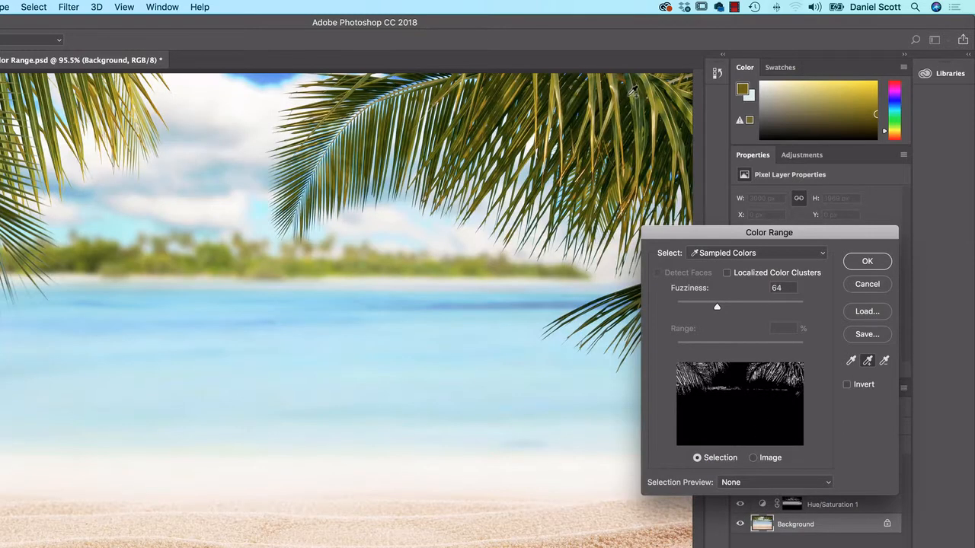
click(645, 96)
click(644, 96)
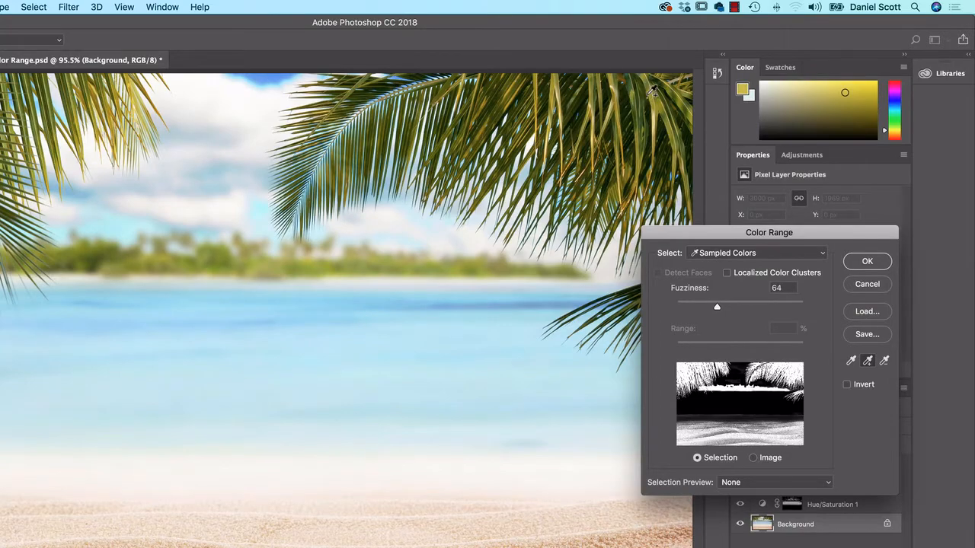
click(778, 489)
click(761, 439)
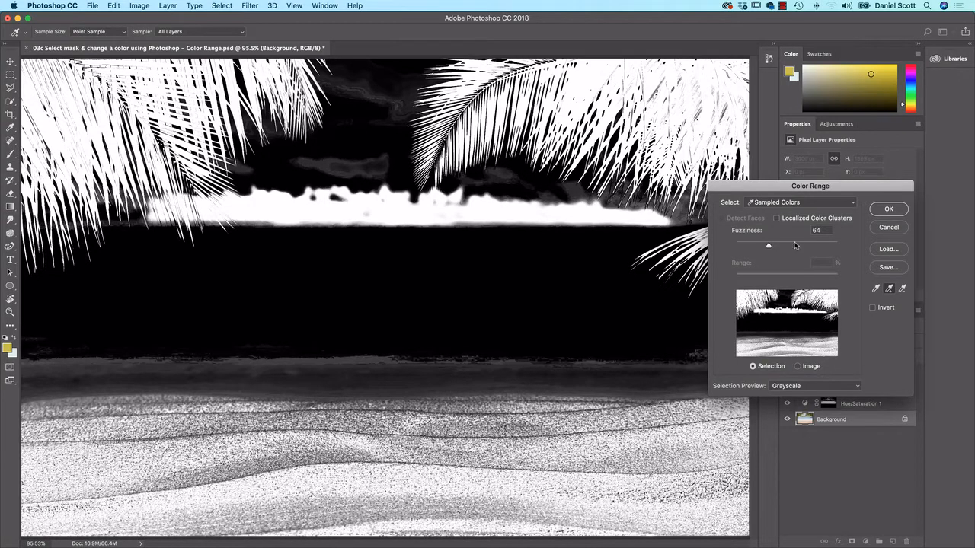
Reduce the Fuzziness to 51 and subtract the sand tones from the sampled colours, accepting the palm selection
drag(768, 246, 762, 246)
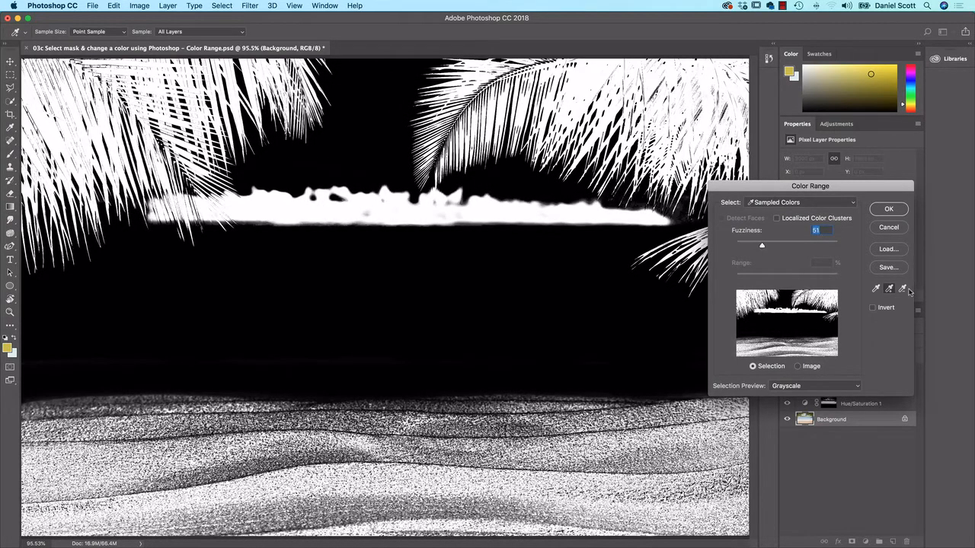
click(902, 289)
click(507, 459)
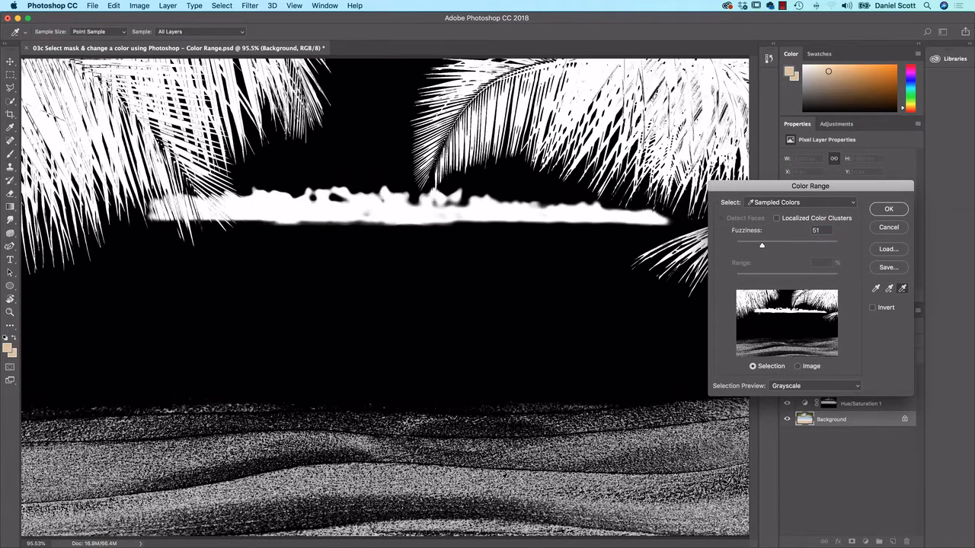
click(505, 480)
click(677, 451)
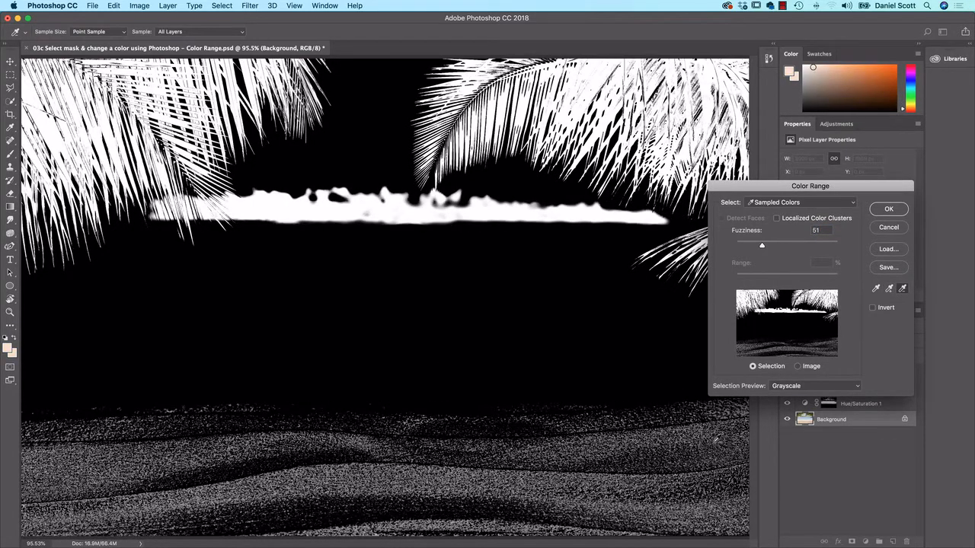
click(695, 460)
click(635, 466)
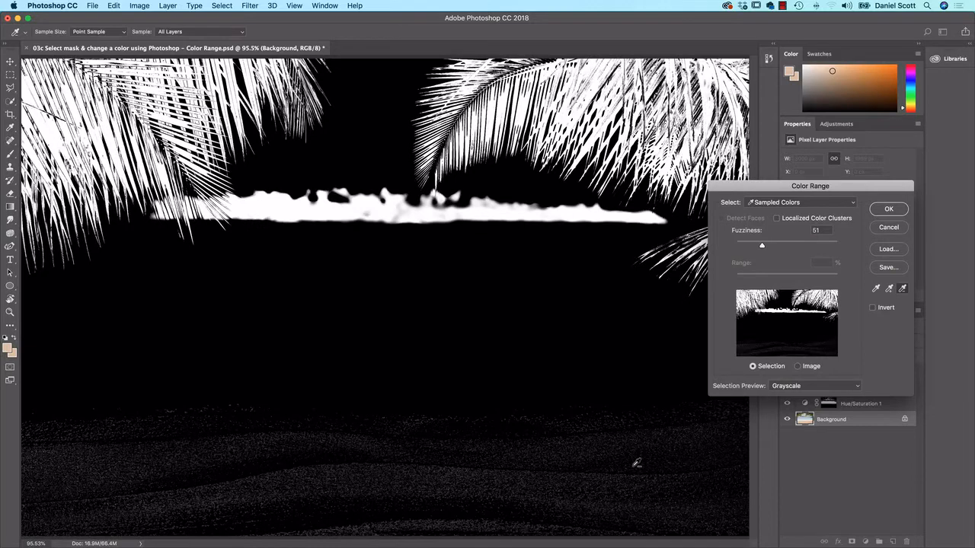
click(588, 442)
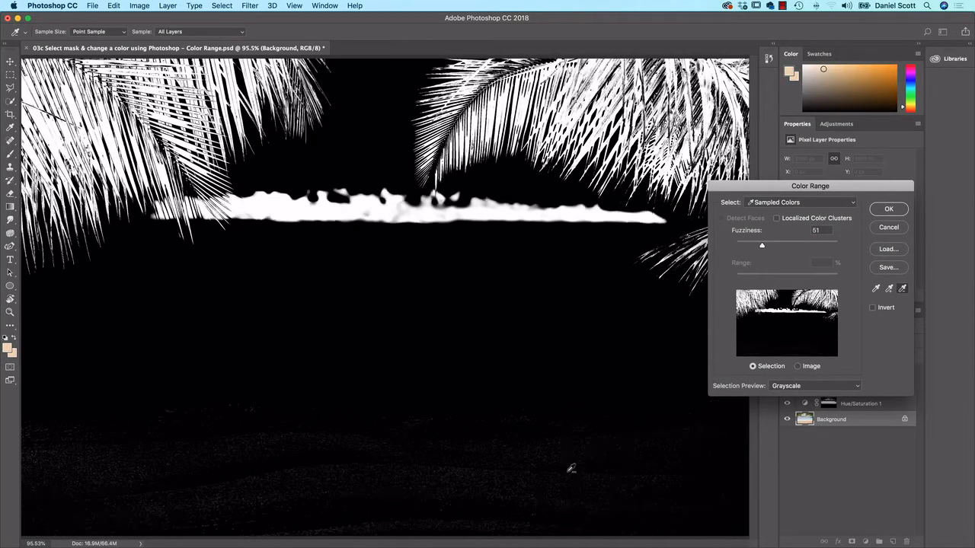
click(549, 472)
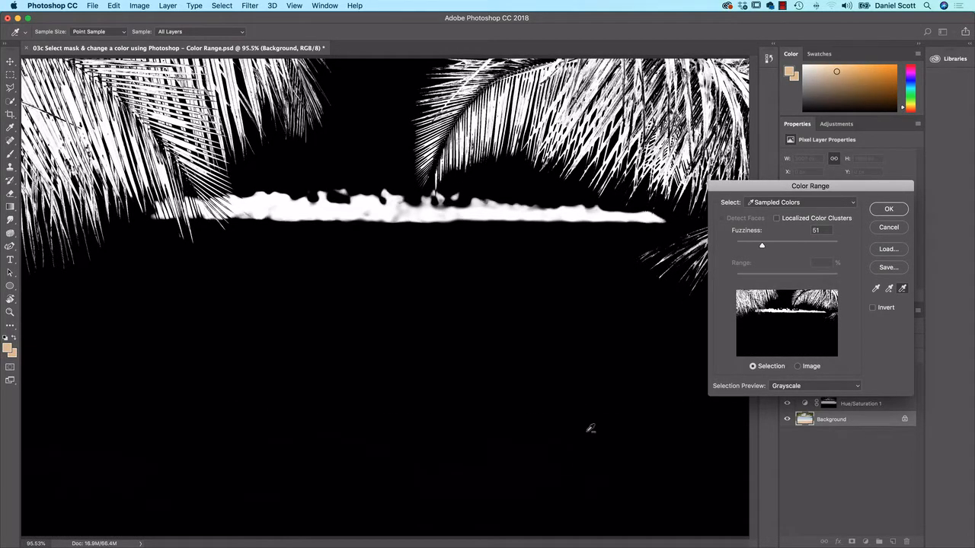
click(876, 210)
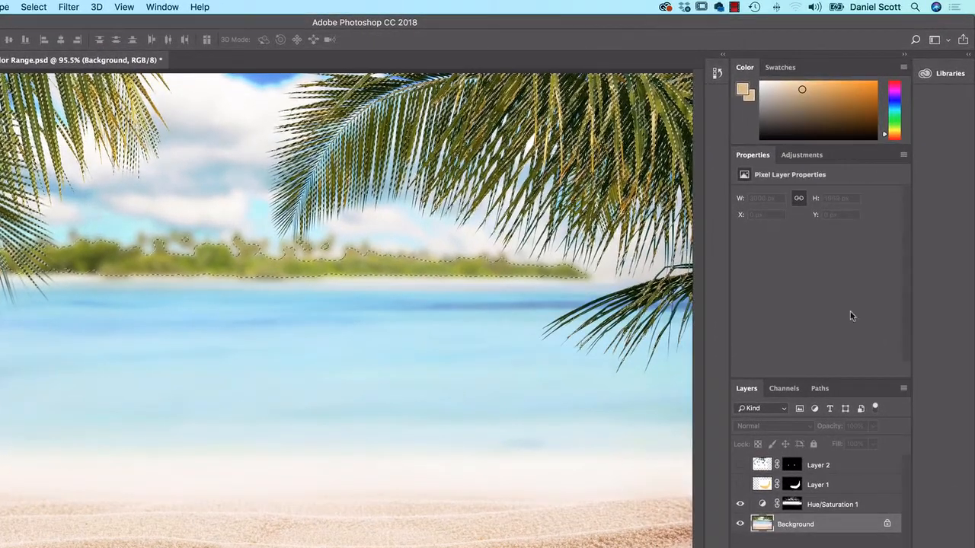
Add a Hue/Saturation adjustment layer masked to the palm selection, with Hue +50 and Saturation +6
click(802, 155)
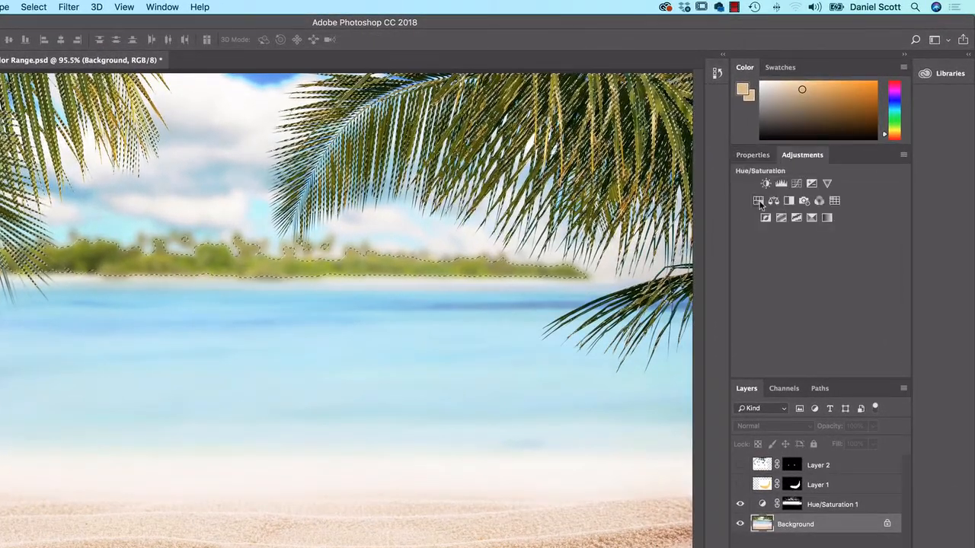
click(757, 201)
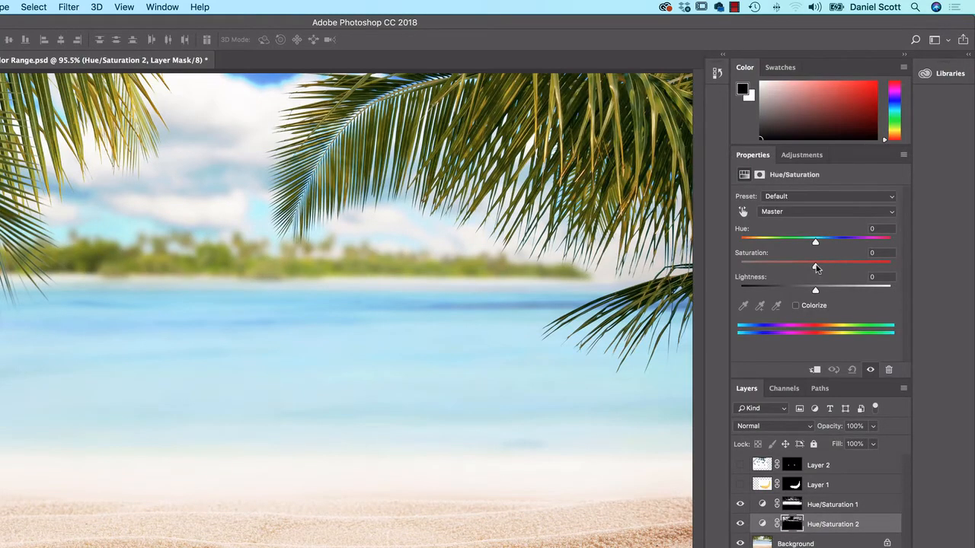
drag(815, 266, 890, 265)
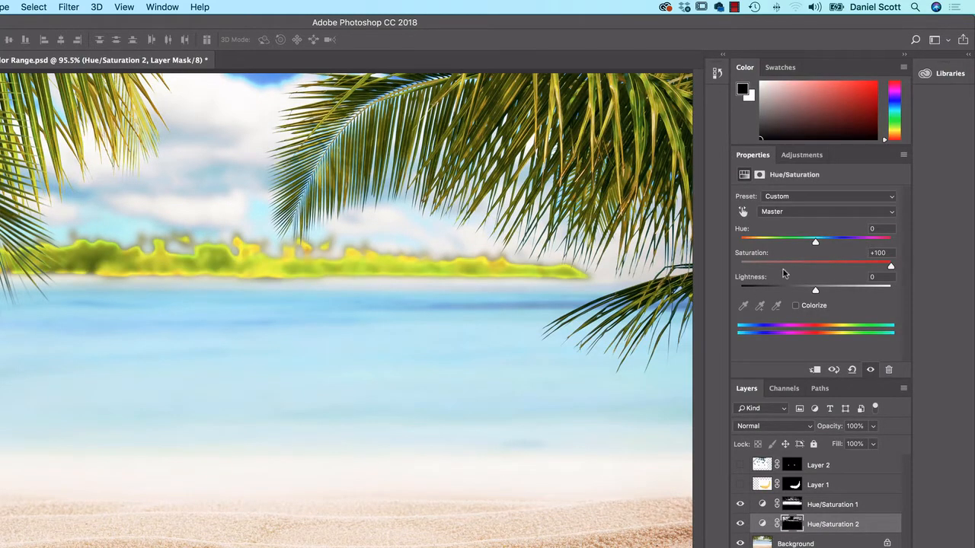
drag(816, 243, 821, 270)
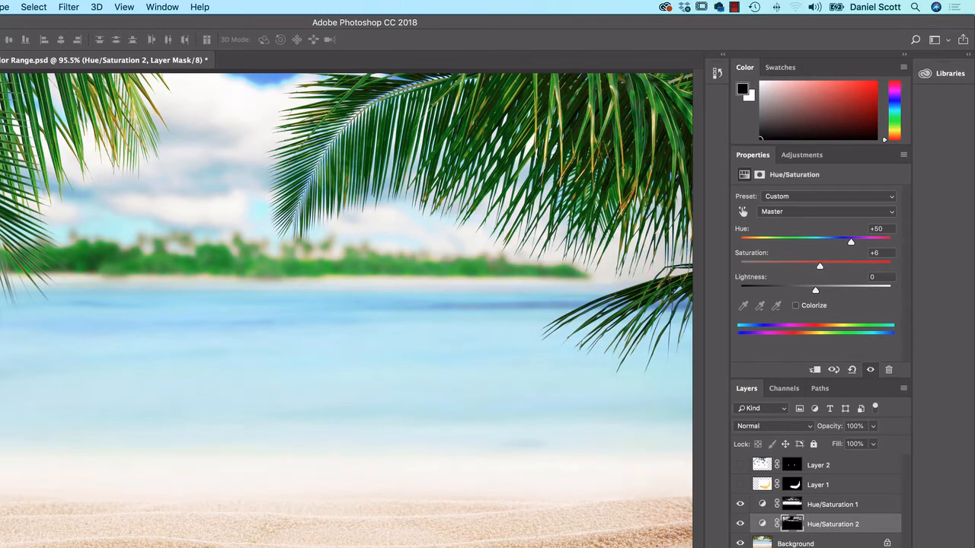
Compare the palms and island with and without the Hue/Saturation 2 adjustment
click(738, 525)
click(739, 525)
click(739, 524)
click(739, 524)
click(739, 524)
click(739, 524)
click(740, 524)
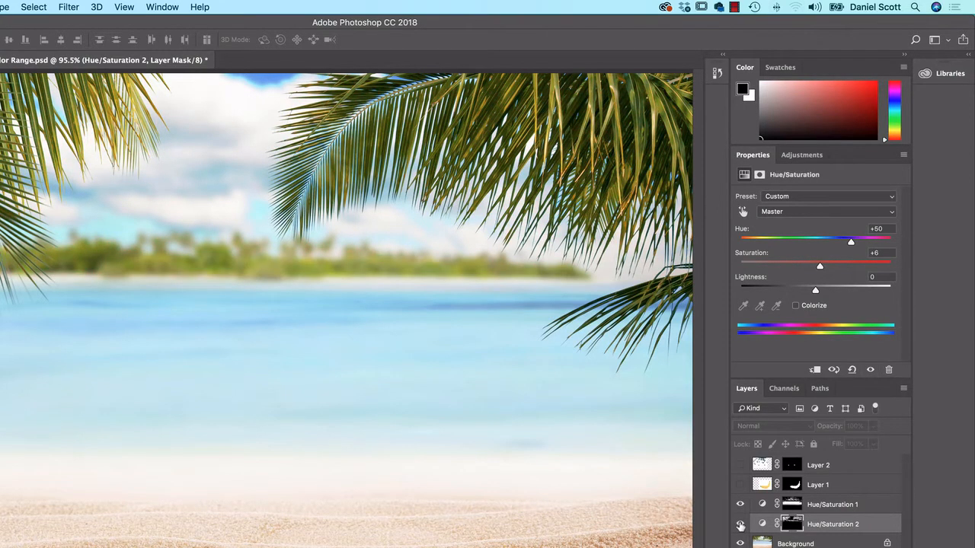
click(739, 525)
click(739, 525)
click(739, 525)
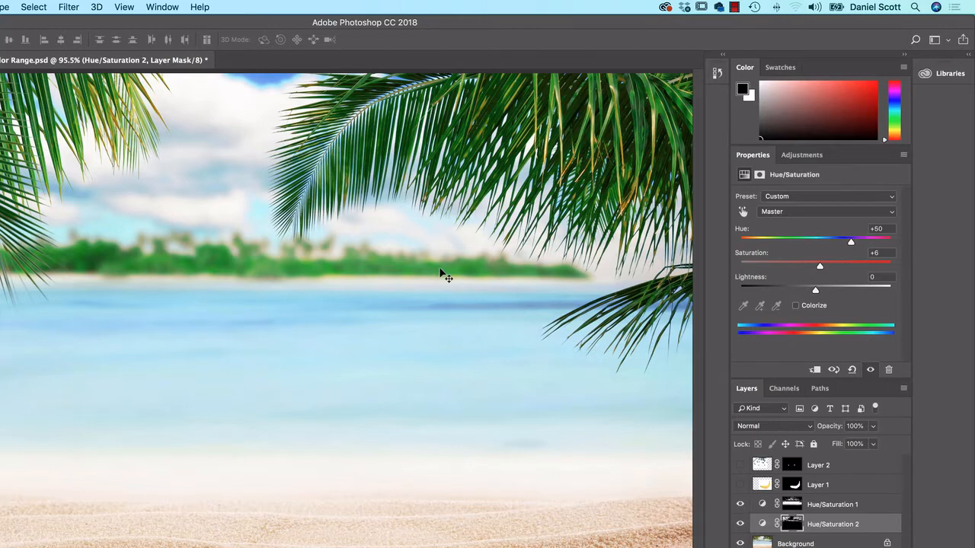
Try to paint the distant island out of the Hue/Saturation 2 mask with a black brush at full opacity
click(792, 524)
key(b)
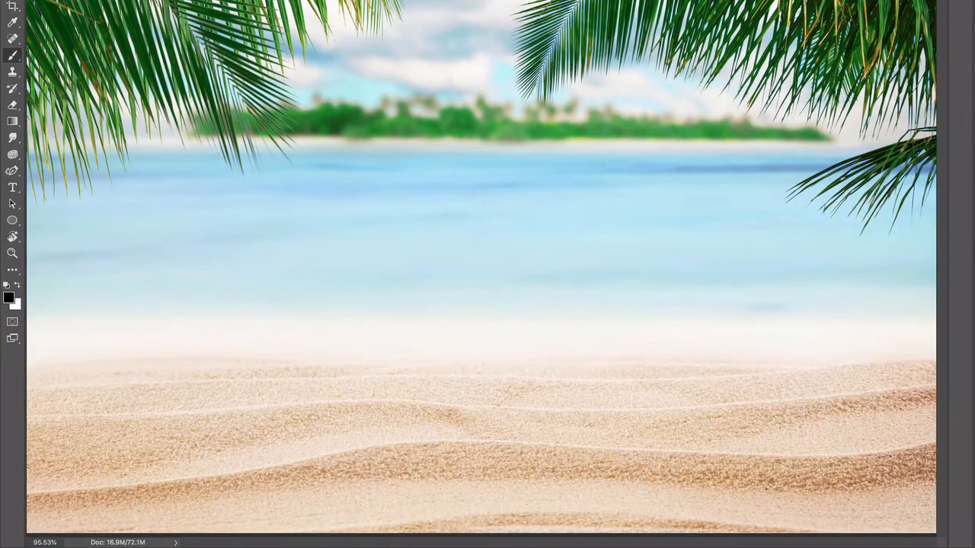
key(x)
key(x)
key(x)
key(x)
mouse_move(551, 165)
mouse_down()
mouse_move(583, 168)
mouse_move(623, 141)
mouse_move(713, 145)
mouse_move(708, 167)
mouse_up()
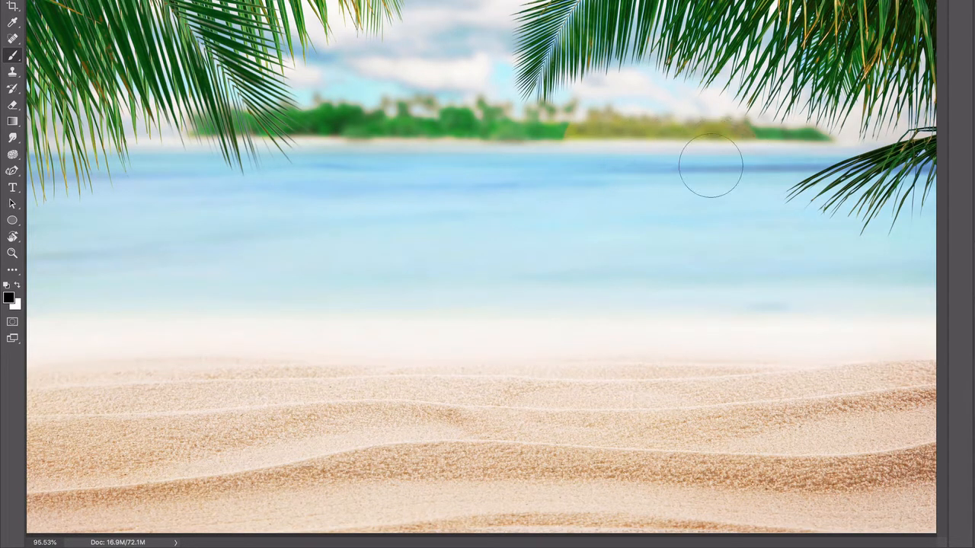
drag(665, 191, 661, 67)
mouse_move(790, 154)
mouse_down()
mouse_move(759, 164)
mouse_move(817, 145)
mouse_up()
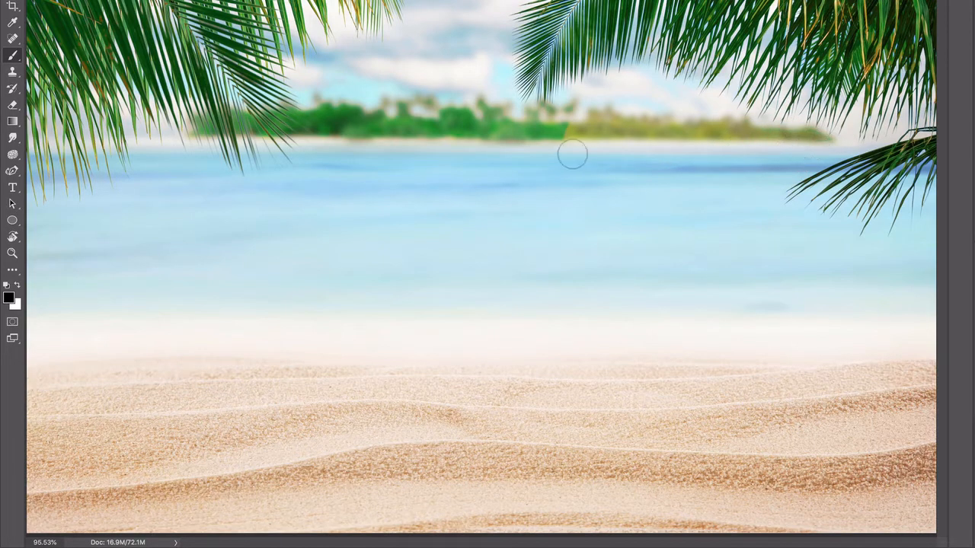
mouse_move(586, 131)
mouse_down()
mouse_move(547, 132)
mouse_move(563, 113)
mouse_move(514, 149)
mouse_move(477, 125)
mouse_move(496, 108)
mouse_move(452, 144)
mouse_move(441, 103)
mouse_move(335, 108)
mouse_move(326, 97)
mouse_move(313, 118)
mouse_up()
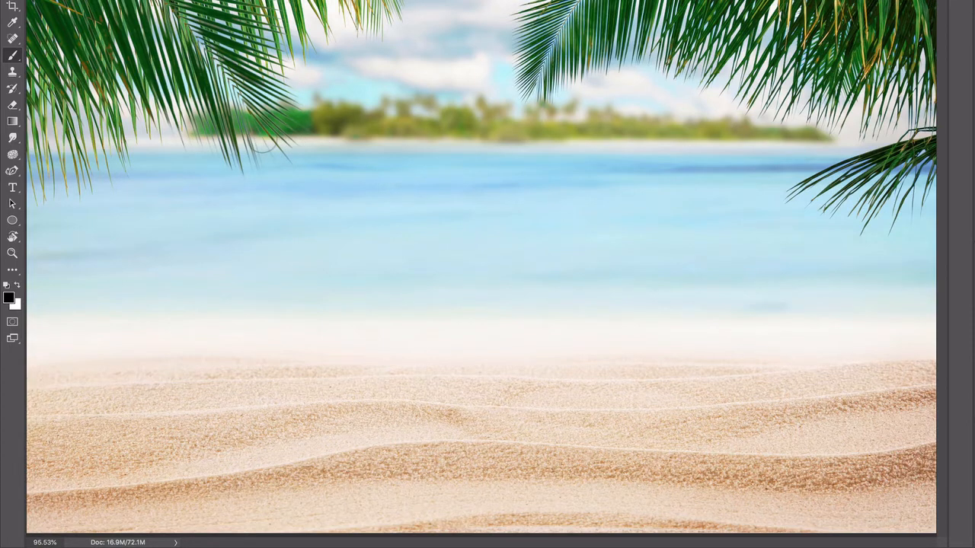
drag(264, 140, 219, 149)
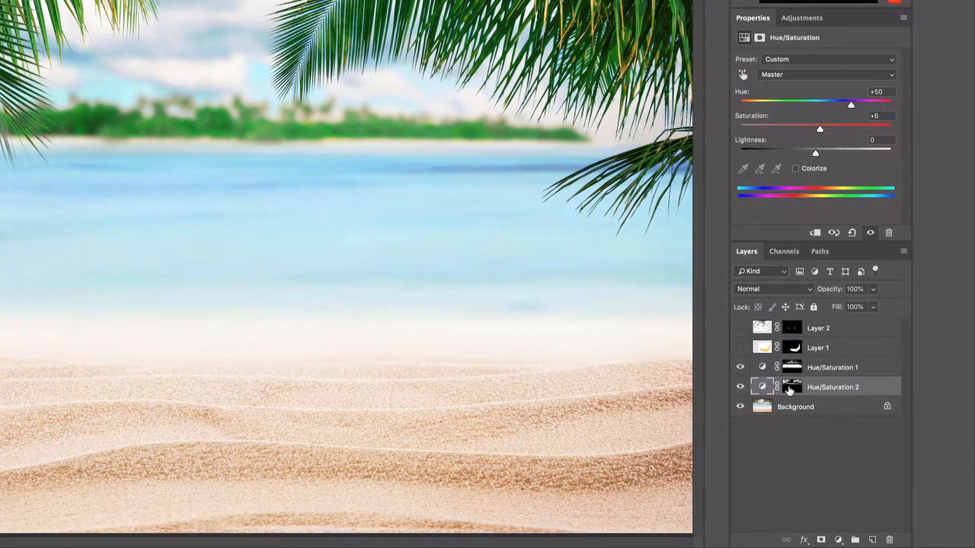
Paint the Hue/Saturation 2 mask over the distant island with a large black brush at 30% opacity to soften its green
click(789, 387)
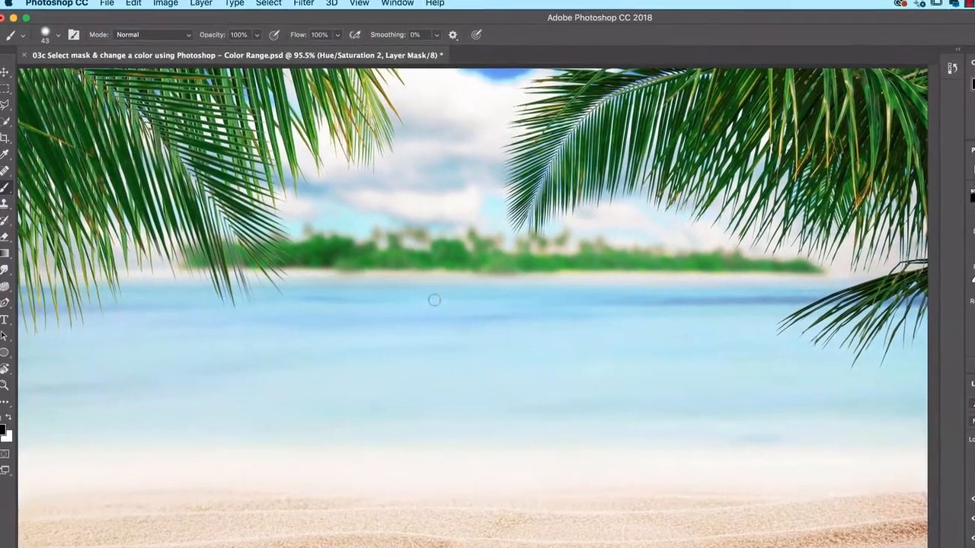
drag(442, 305, 518, 315)
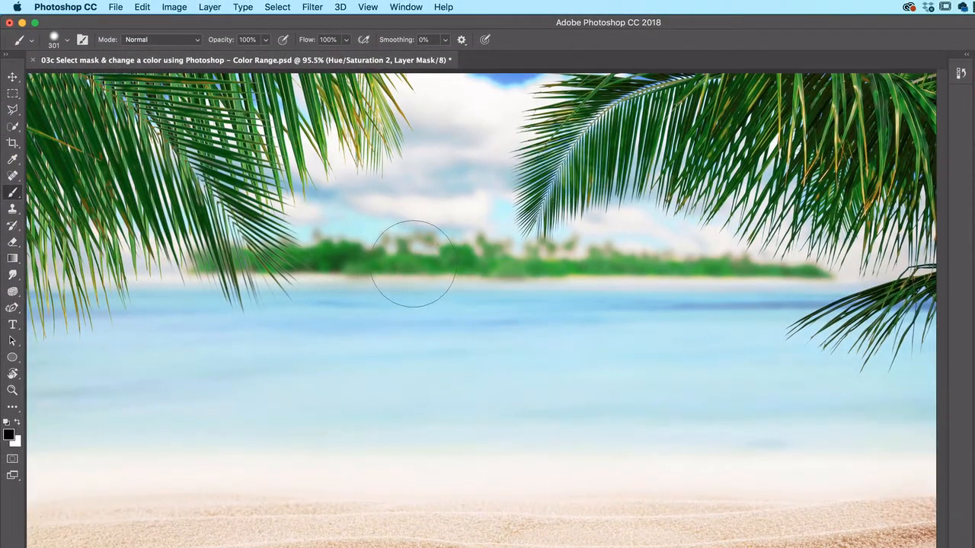
mouse_move(431, 273)
mouse_down()
mouse_move(518, 277)
mouse_move(419, 287)
mouse_move(459, 343)
mouse_move(446, 267)
mouse_move(444, 280)
mouse_up()
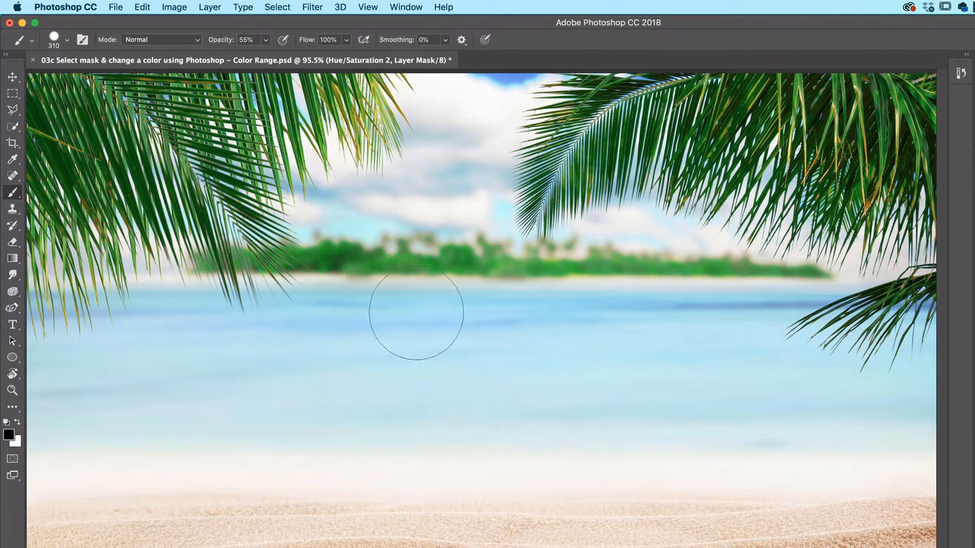
key(3)
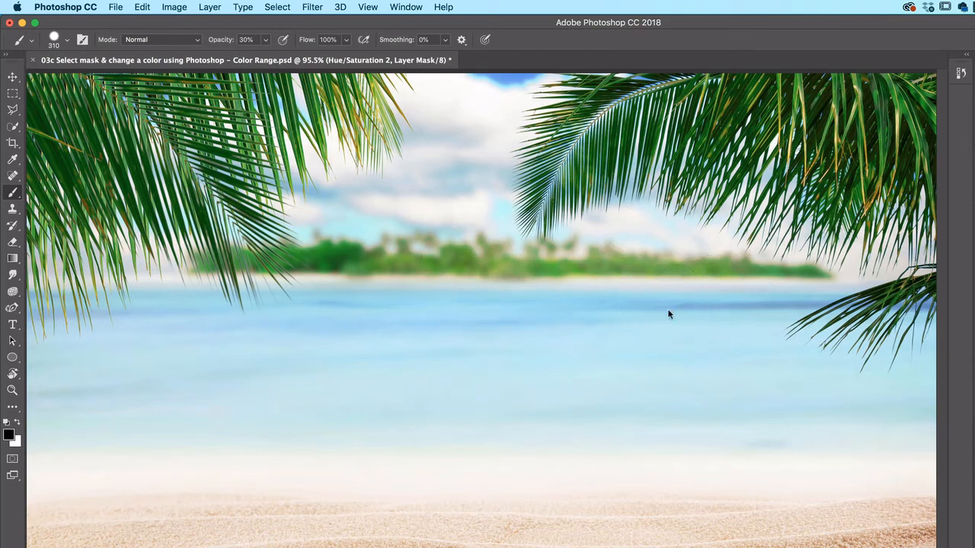
drag(668, 311, 653, 310)
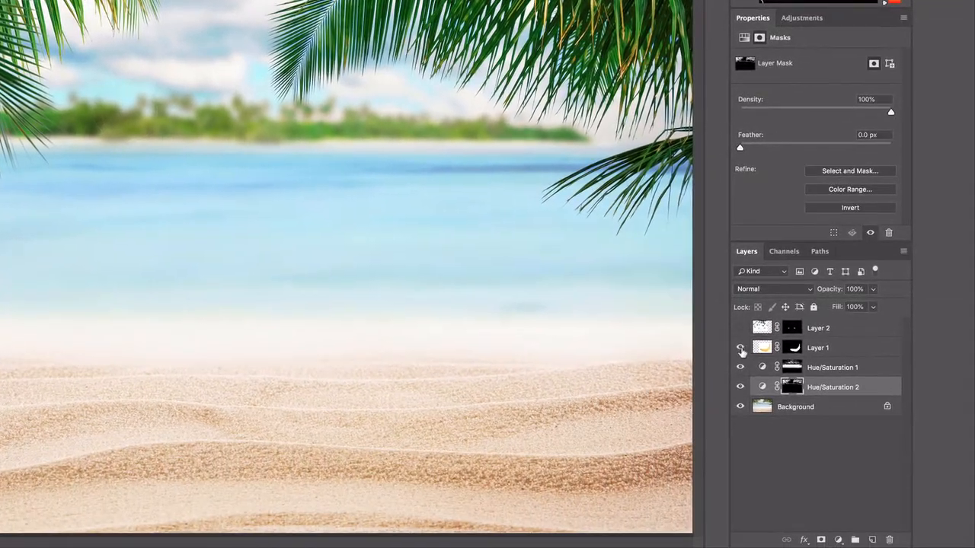
Show Layer 1 and Layer 2 with the fruit, and compare the image with and without both Hue/Saturation adjustments
click(940, 459)
click(940, 439)
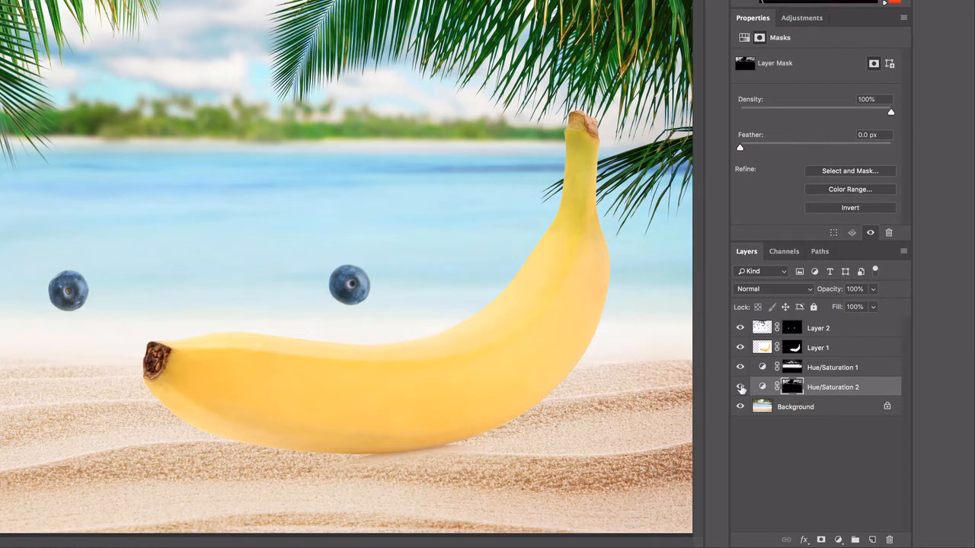
click(740, 387)
click(740, 368)
click(740, 368)
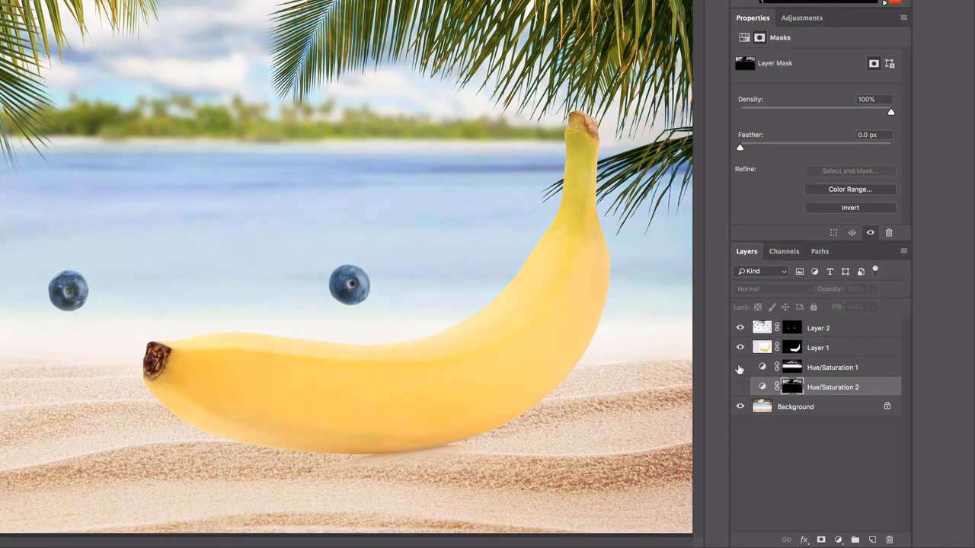
click(741, 388)
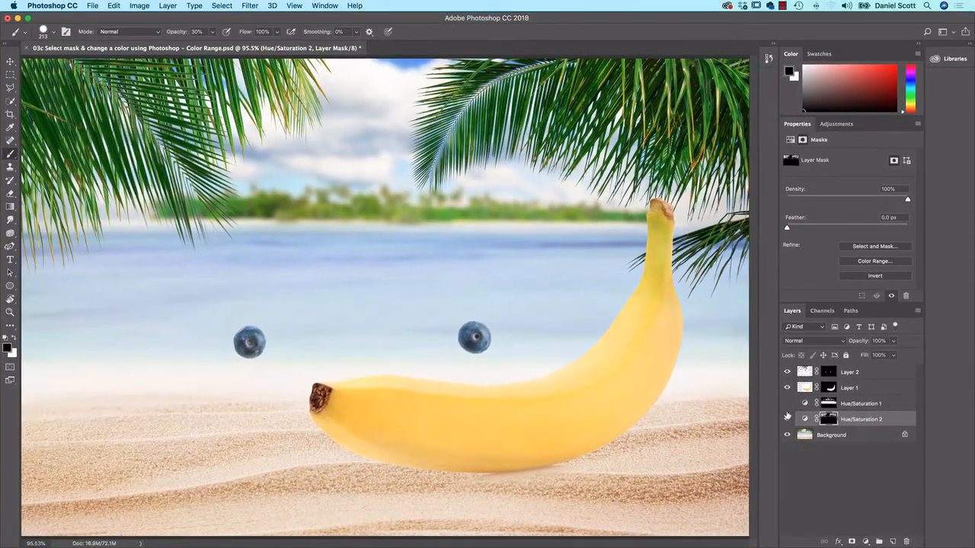
click(740, 368)
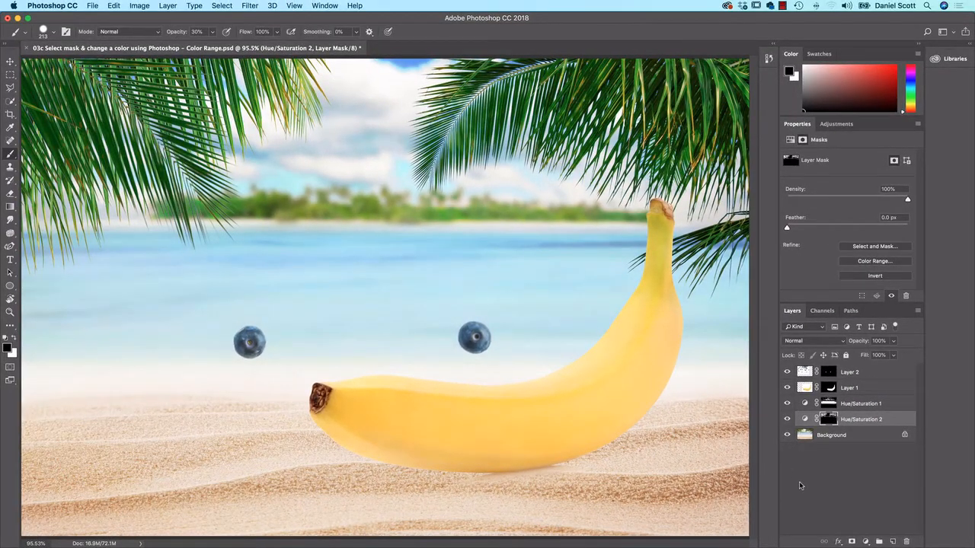